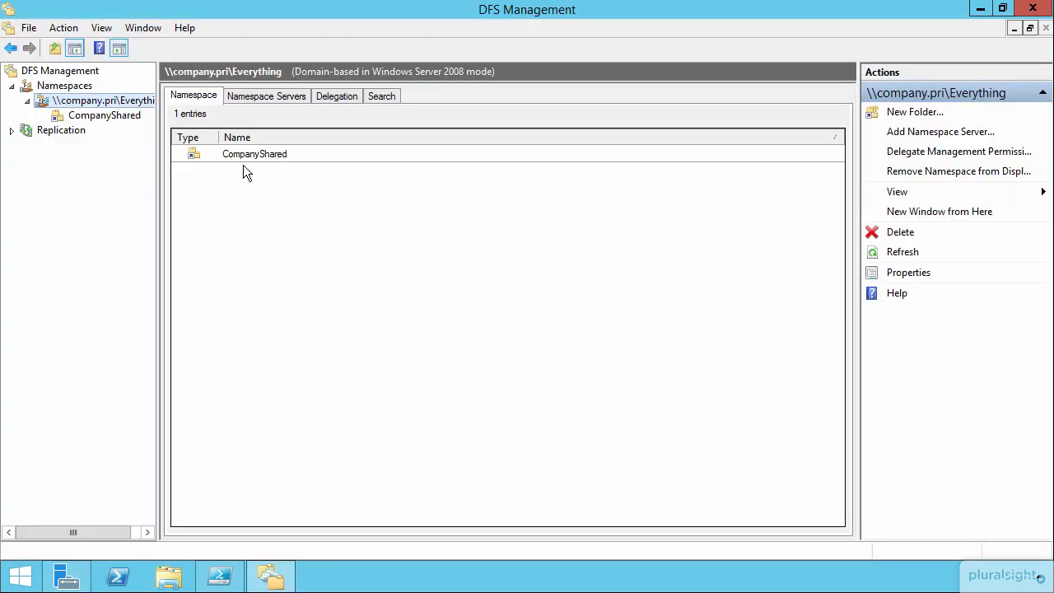
# Step: Start a new multipurpose replication group named CompanyShared in the company.pri domain
pyautogui.click(57, 132)
pyautogui.rightClick(54, 130)
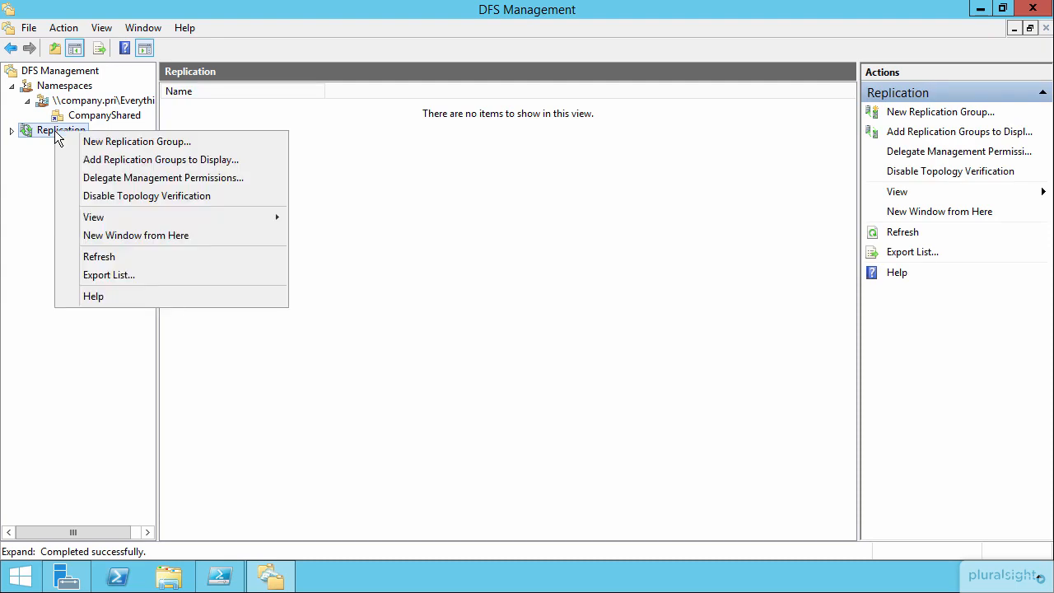
pyautogui.click(105, 142)
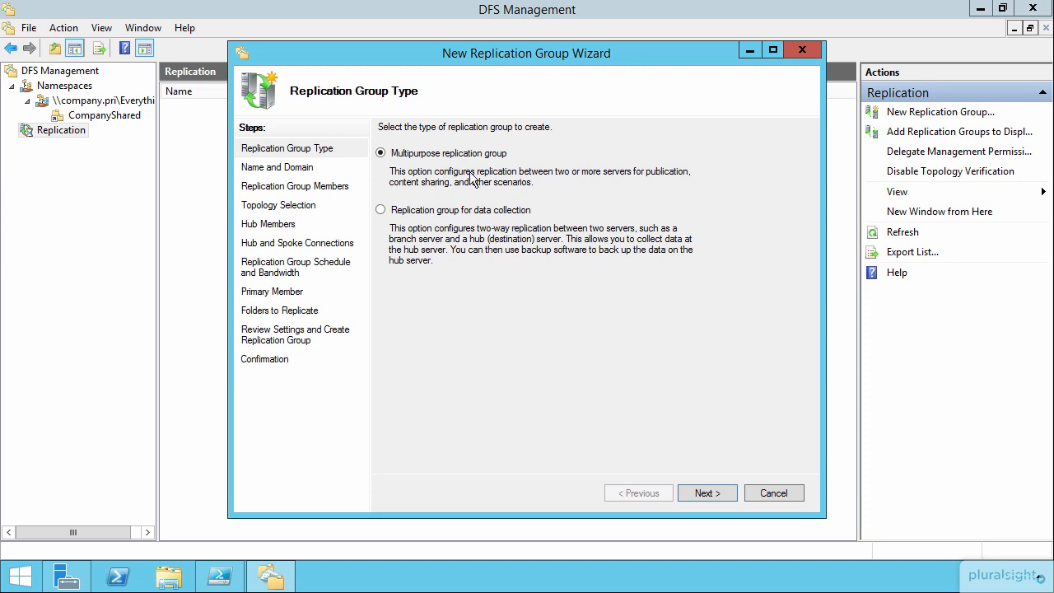
pyautogui.click(708, 493)
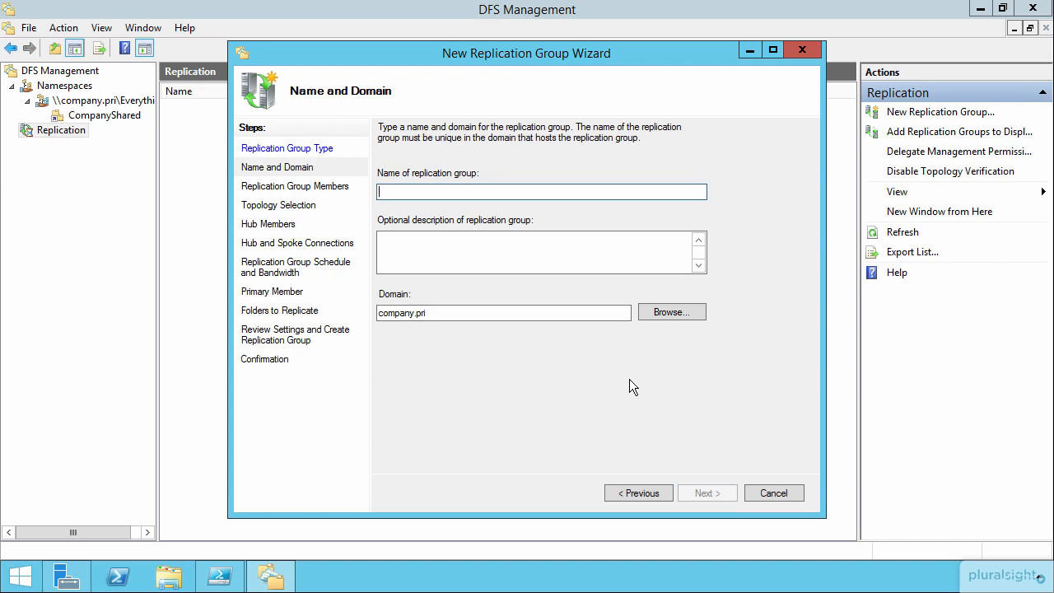
pyautogui.write('CompanyShared')
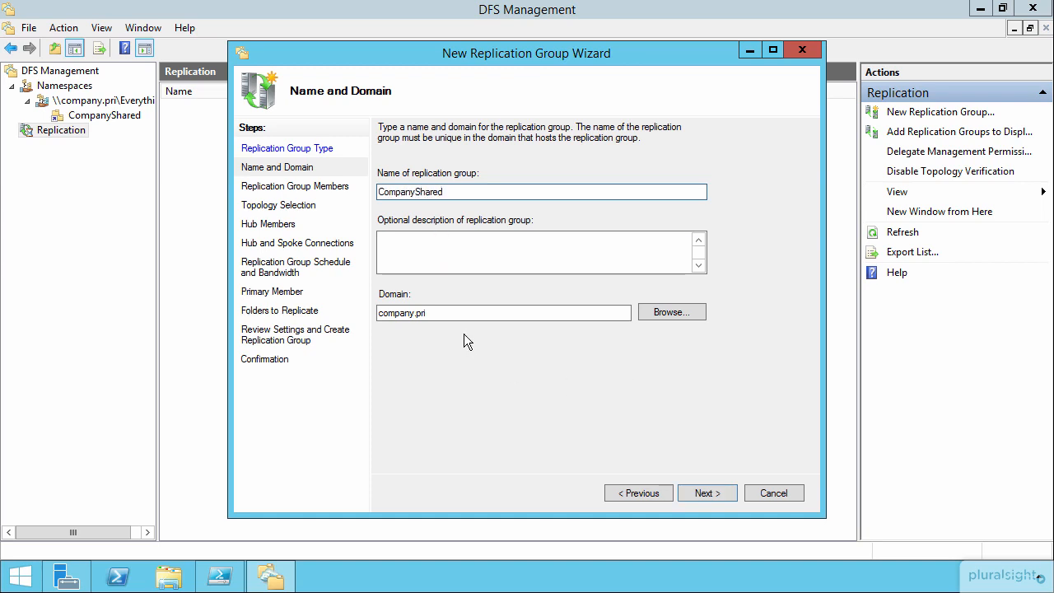
pyautogui.click(712, 489)
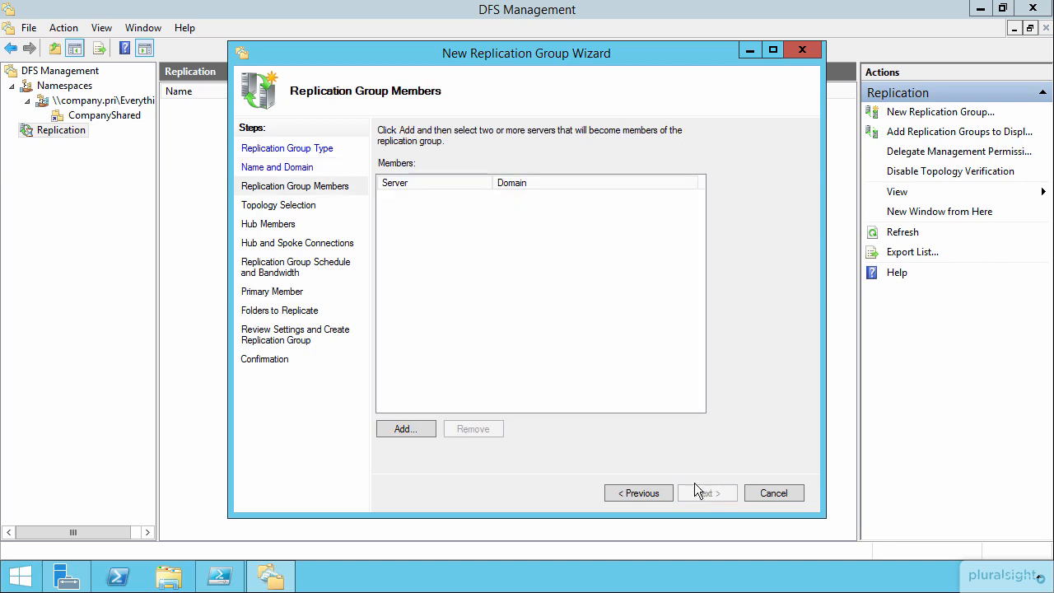
# Step: Add the servers file1 and file2 as members of the replication group
pyautogui.click(405, 429)
pyautogui.write('file1')
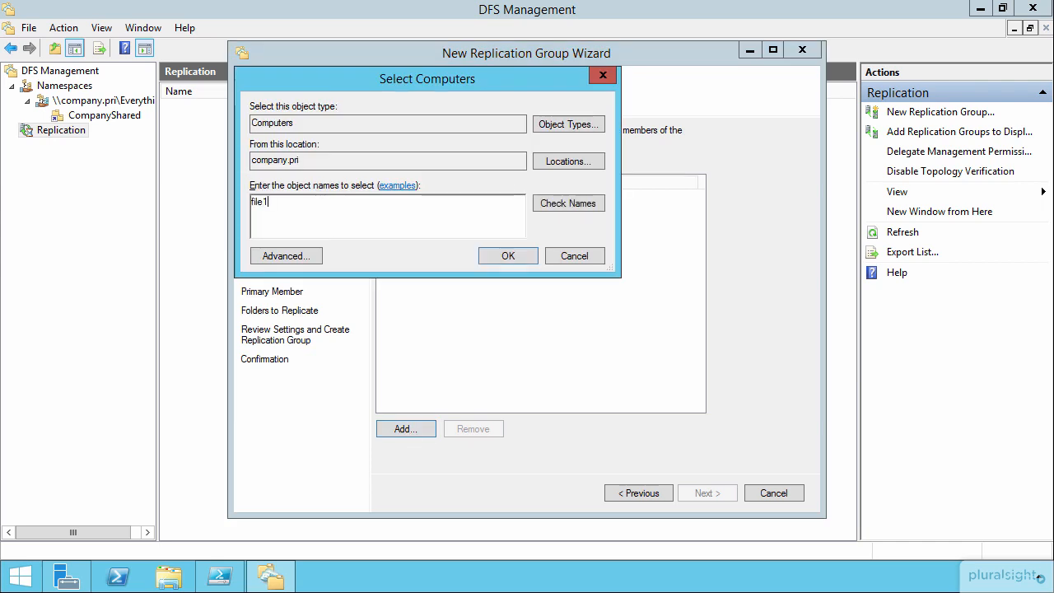
pyautogui.press('Return')
pyautogui.click(410, 432)
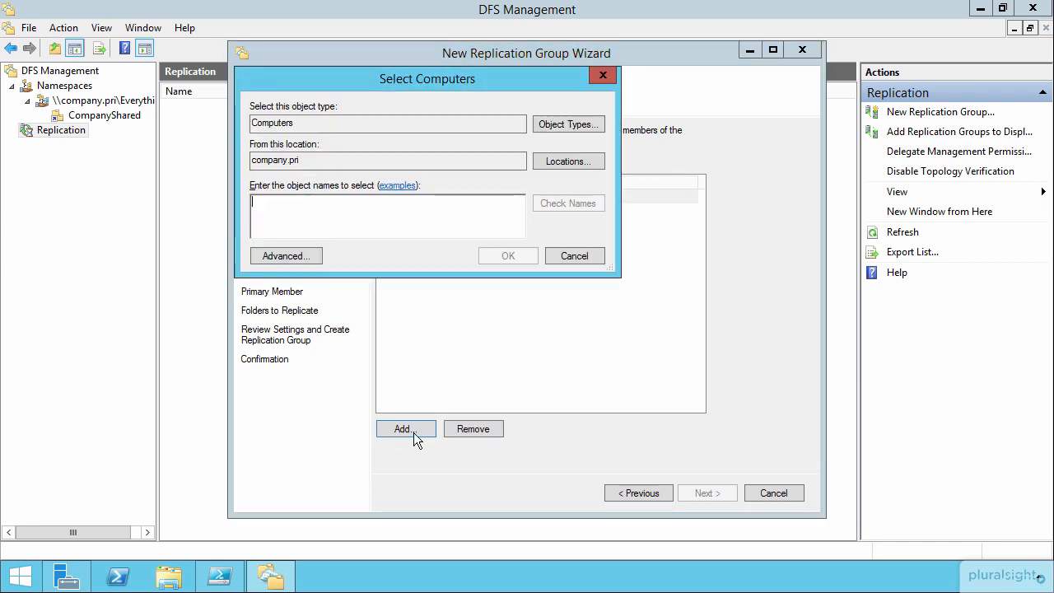
pyautogui.write('file2')
pyautogui.press('Return')
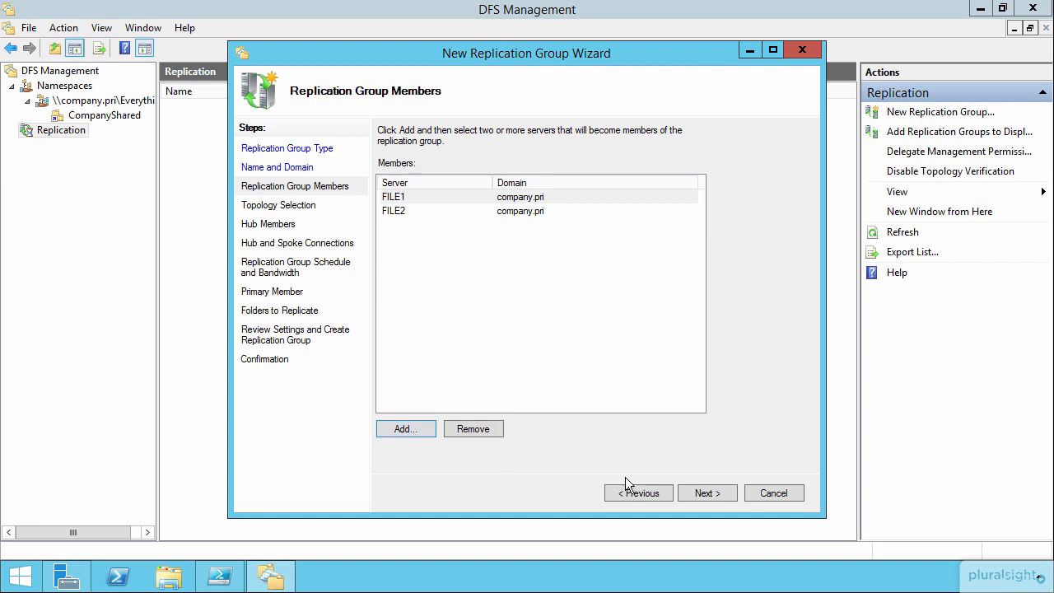
pyautogui.click(696, 493)
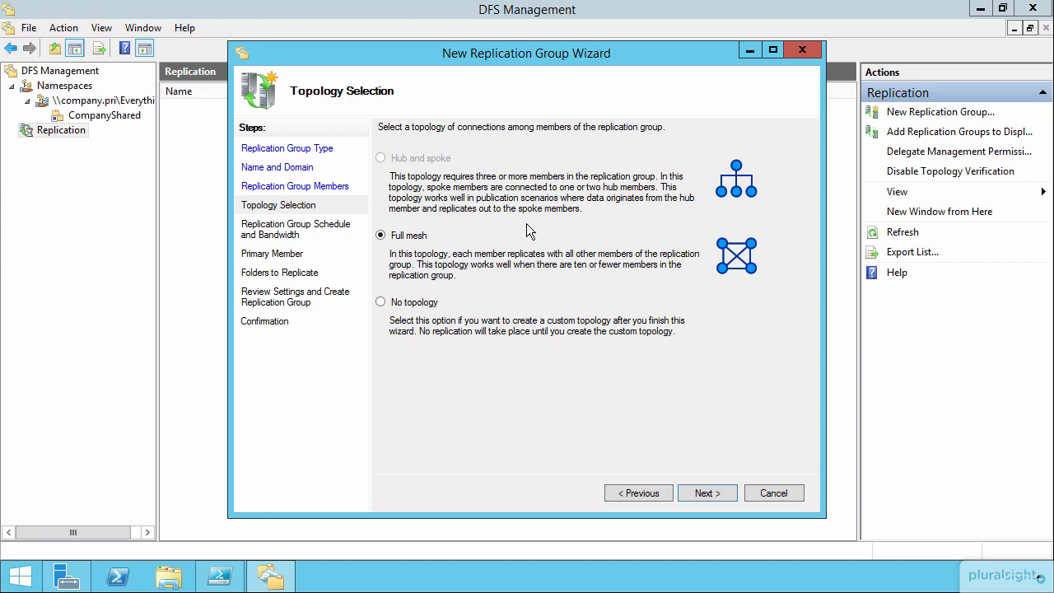
# Step: Accept the full mesh topology with continuous full-bandwidth replication, and choose FILE1 as the primary member
pyautogui.click(708, 486)
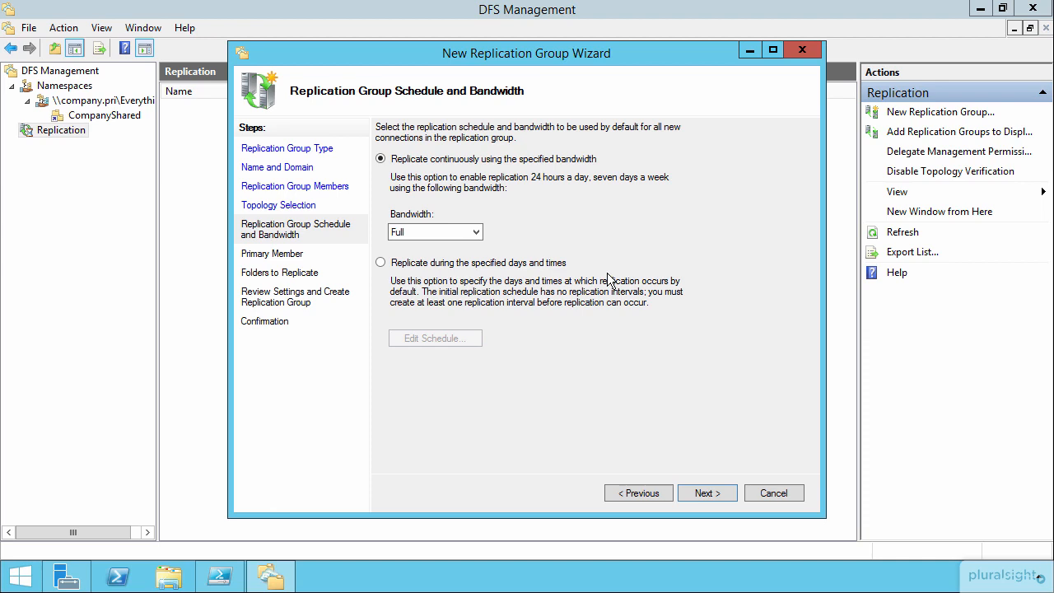
pyautogui.click(707, 491)
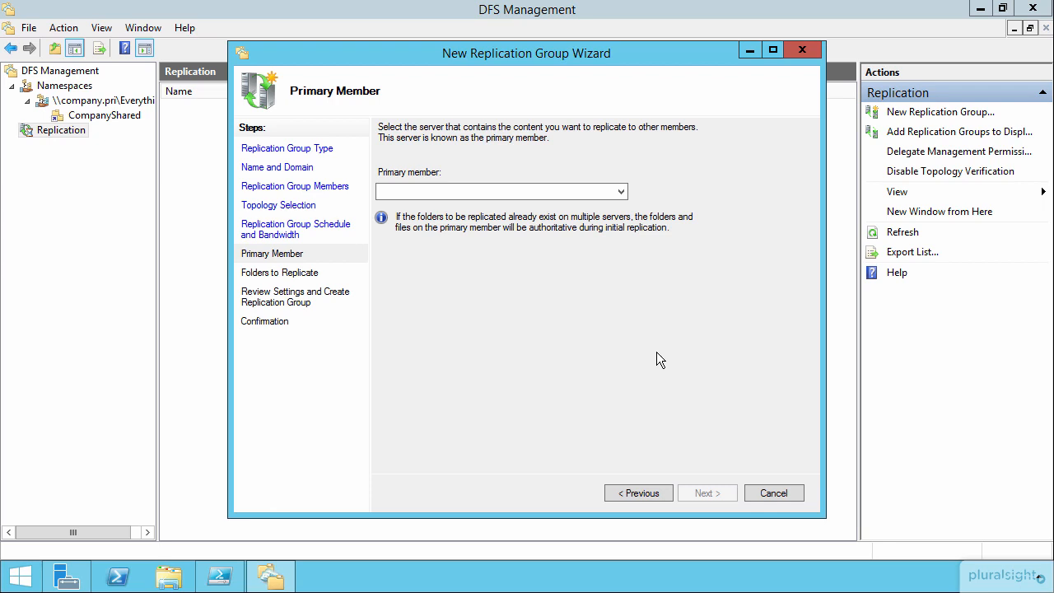
pyautogui.click(544, 192)
pyautogui.click(418, 207)
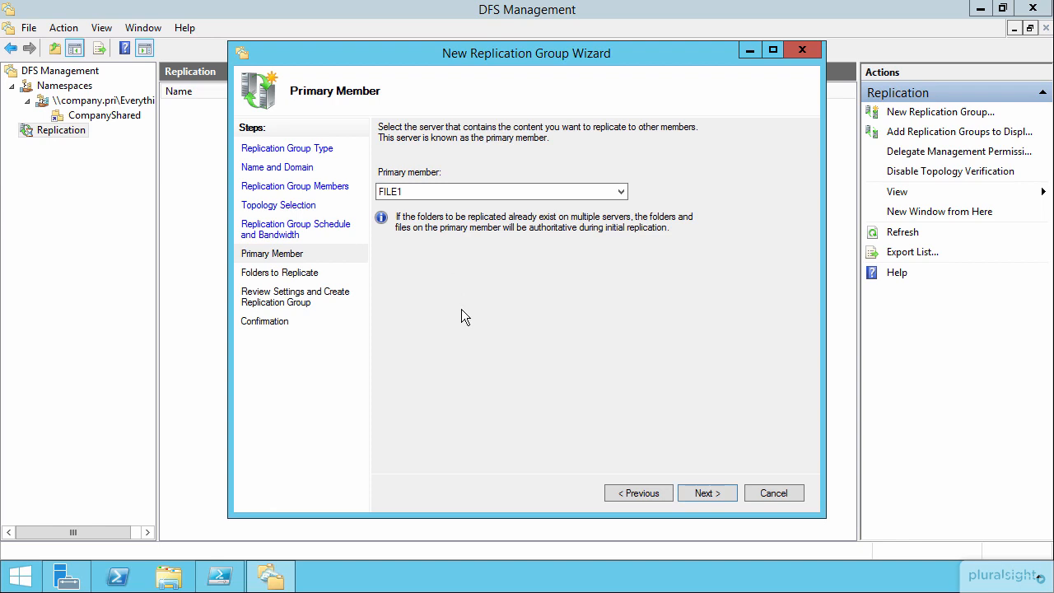
pyautogui.click(709, 490)
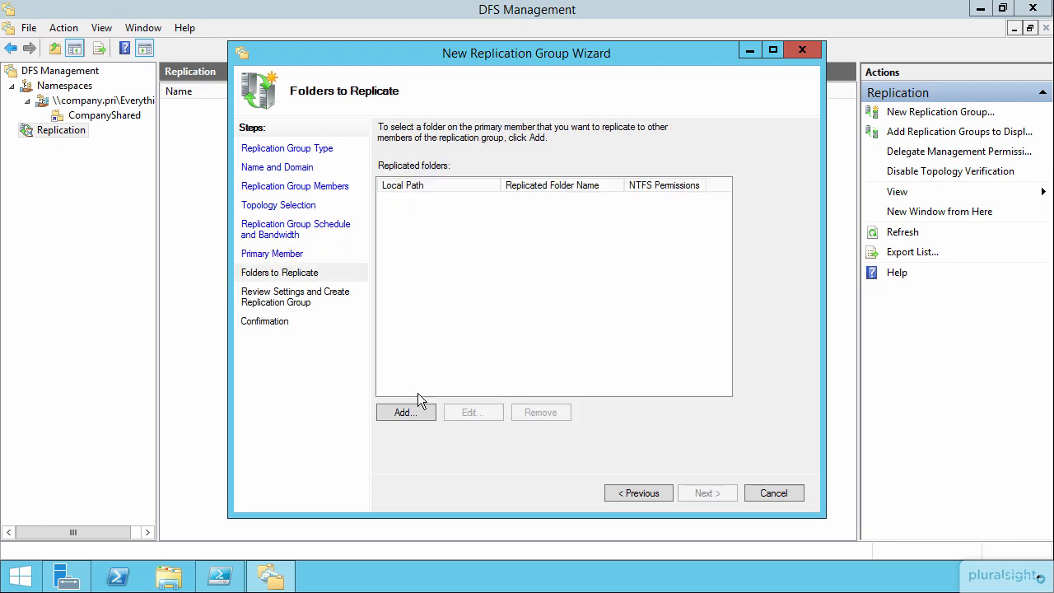
# Step: Add E:\CompanyShared on FILE1 as the folder to replicate, keeping the path-based name and existing permissions
pyautogui.click(403, 411)
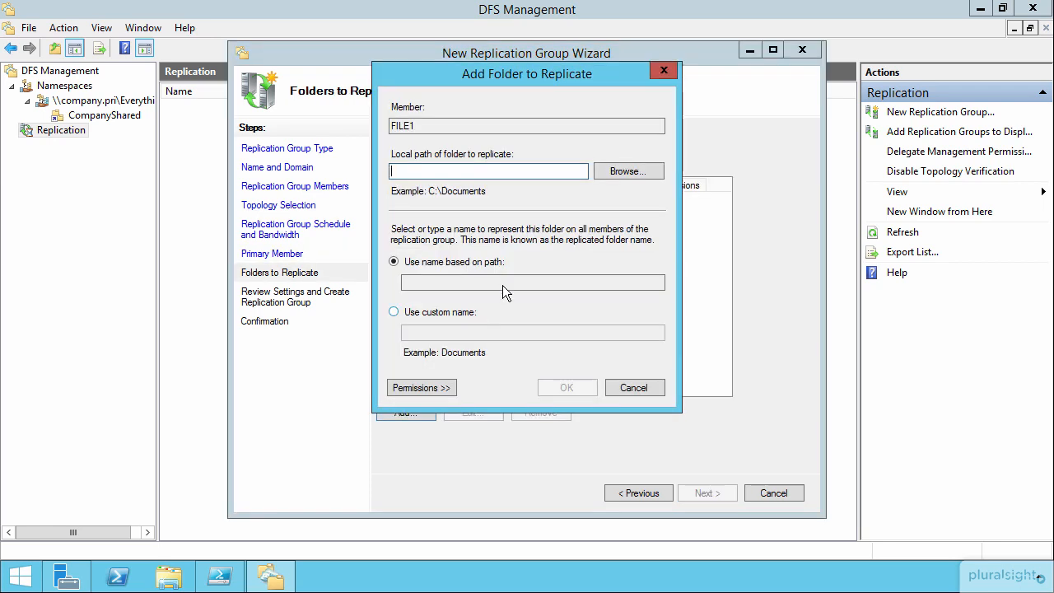
pyautogui.click(614, 176)
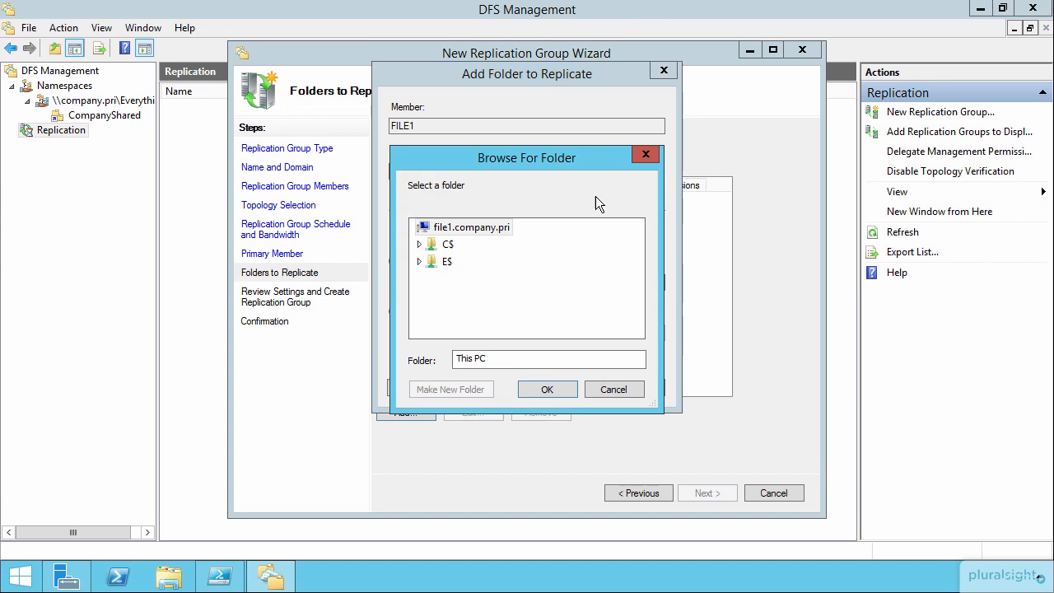
pyautogui.click(419, 262)
pyautogui.click(428, 244)
pyautogui.click(486, 245)
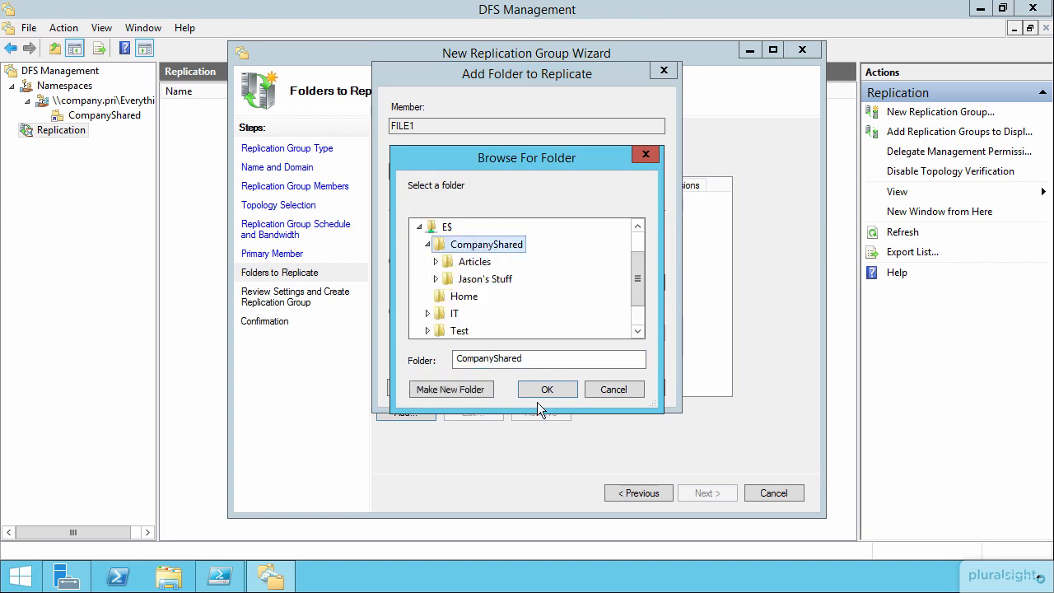
pyautogui.click(538, 387)
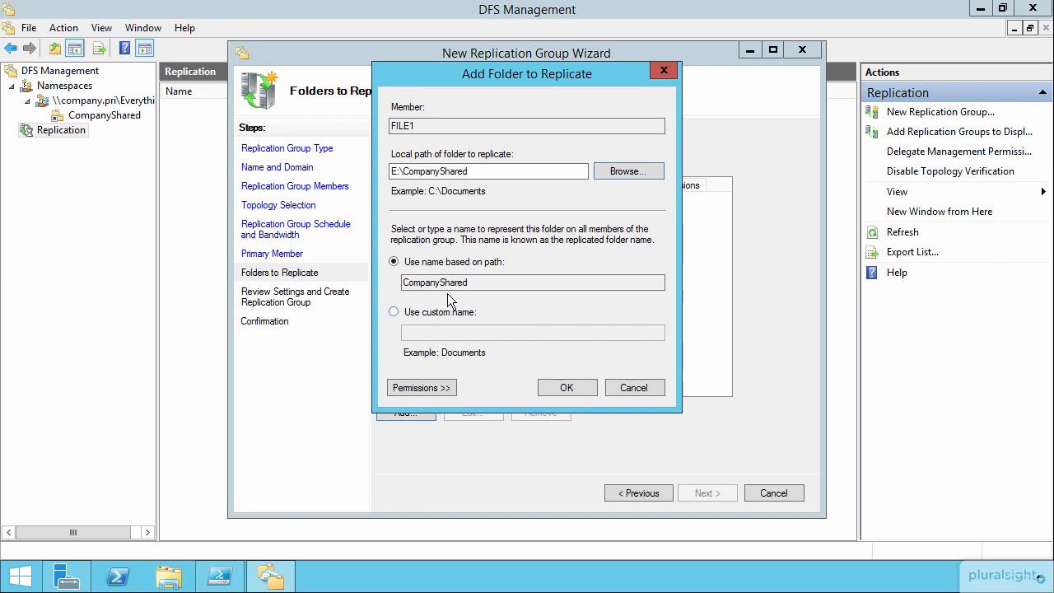
pyautogui.click(438, 392)
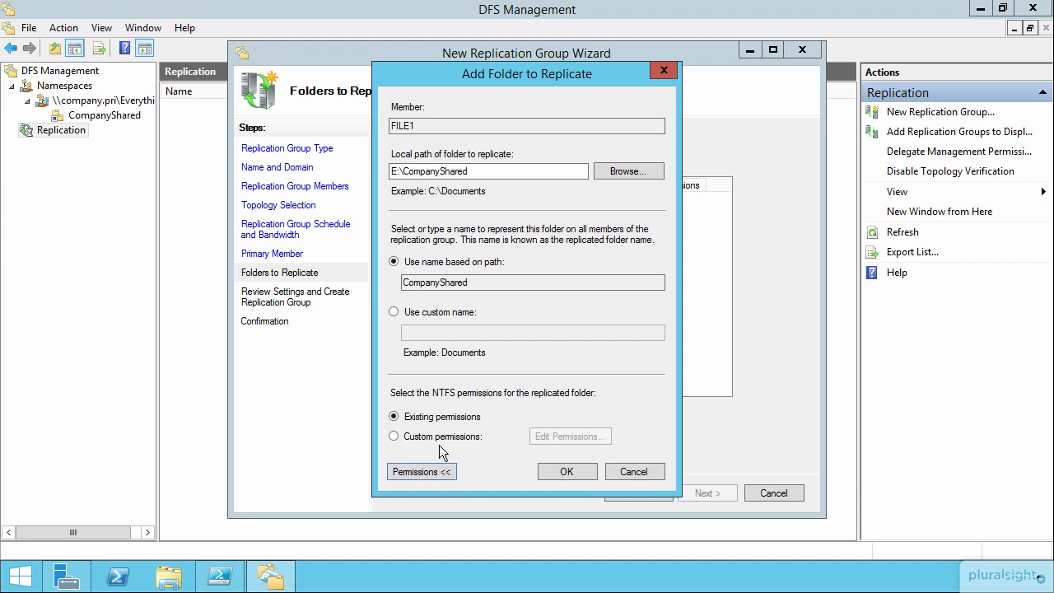
pyautogui.click(562, 474)
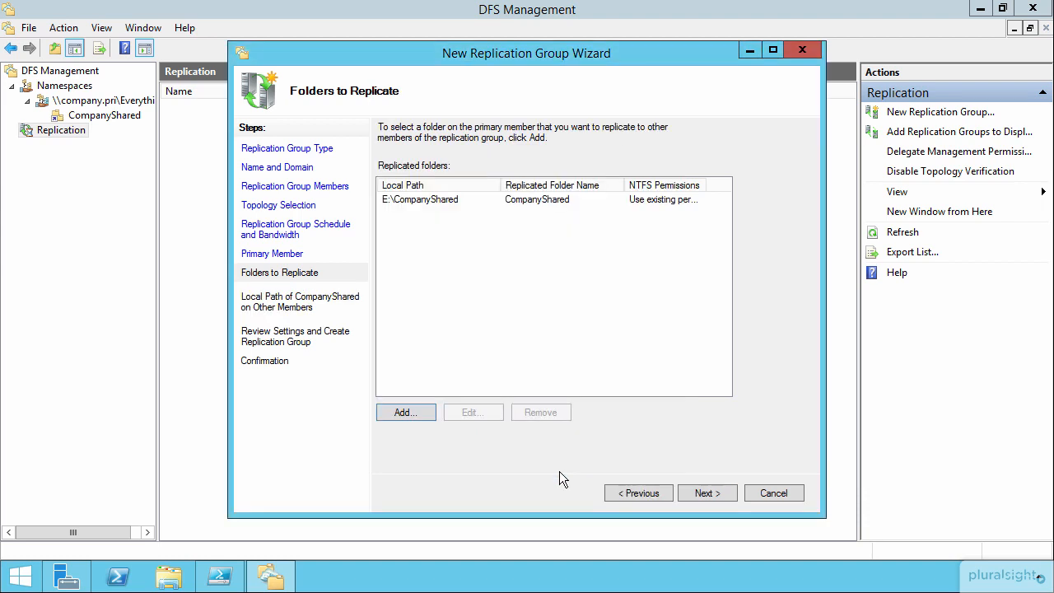
pyautogui.click(713, 492)
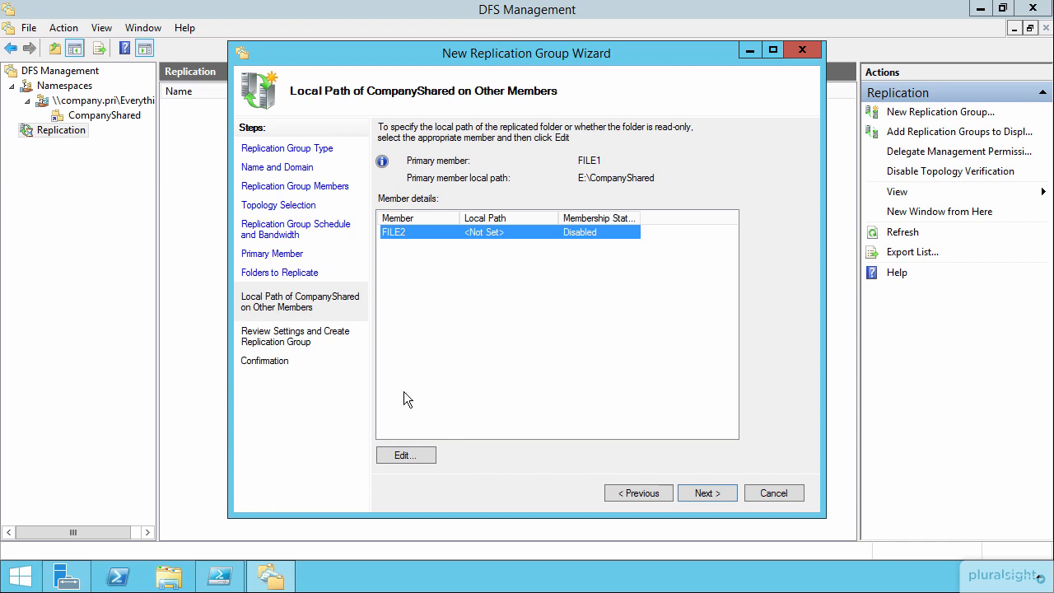
# Step: Enable the replicated folder on member FILE2 with the local path C:\CompanyShared, leaving it writable
pyautogui.click(405, 455)
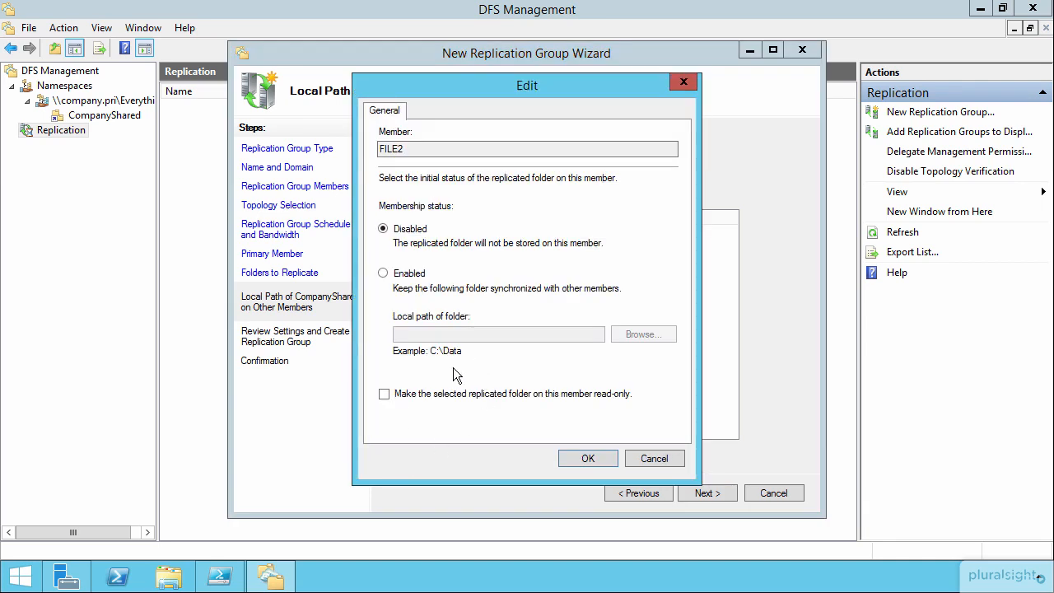
pyautogui.click(384, 275)
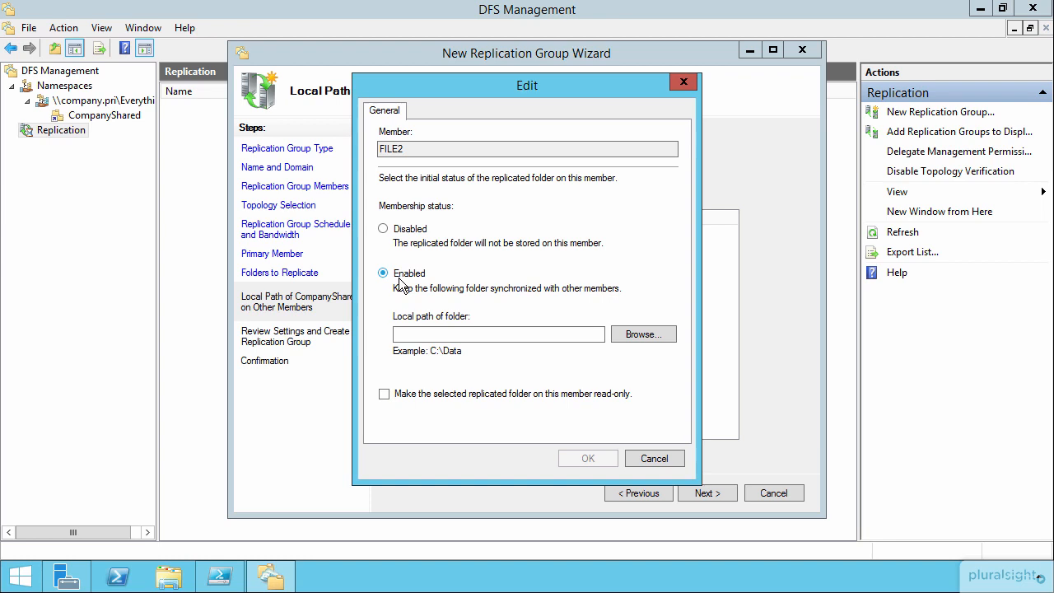
pyautogui.click(643, 335)
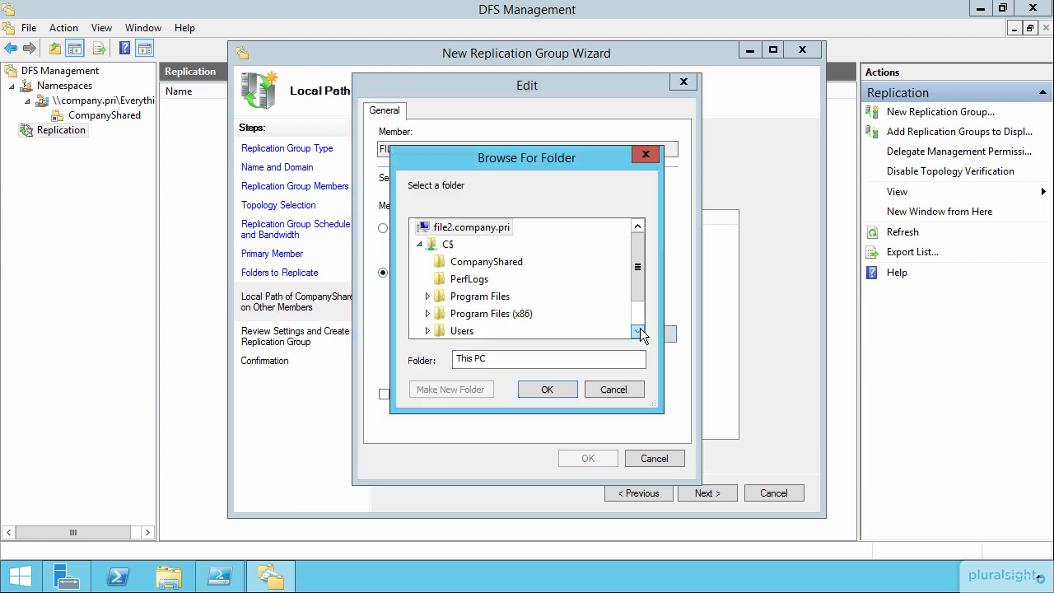
pyautogui.click(476, 263)
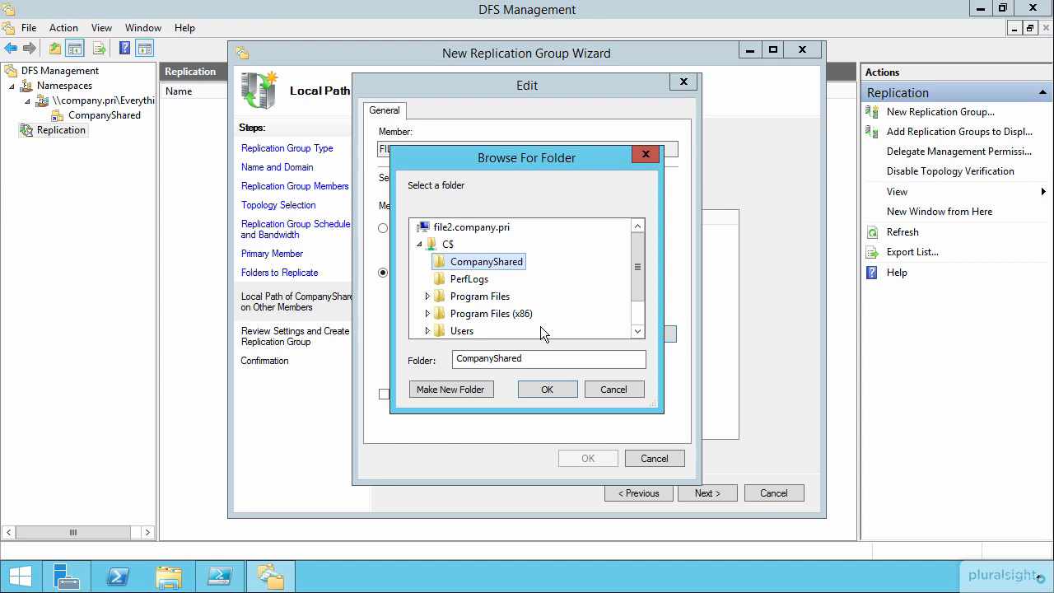
pyautogui.click(547, 387)
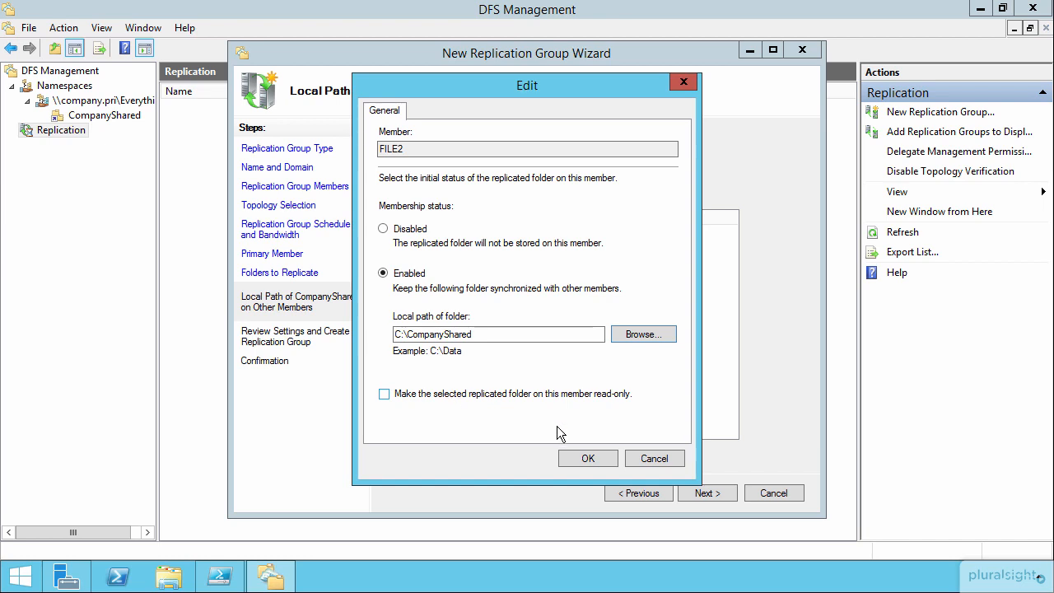
pyautogui.click(590, 456)
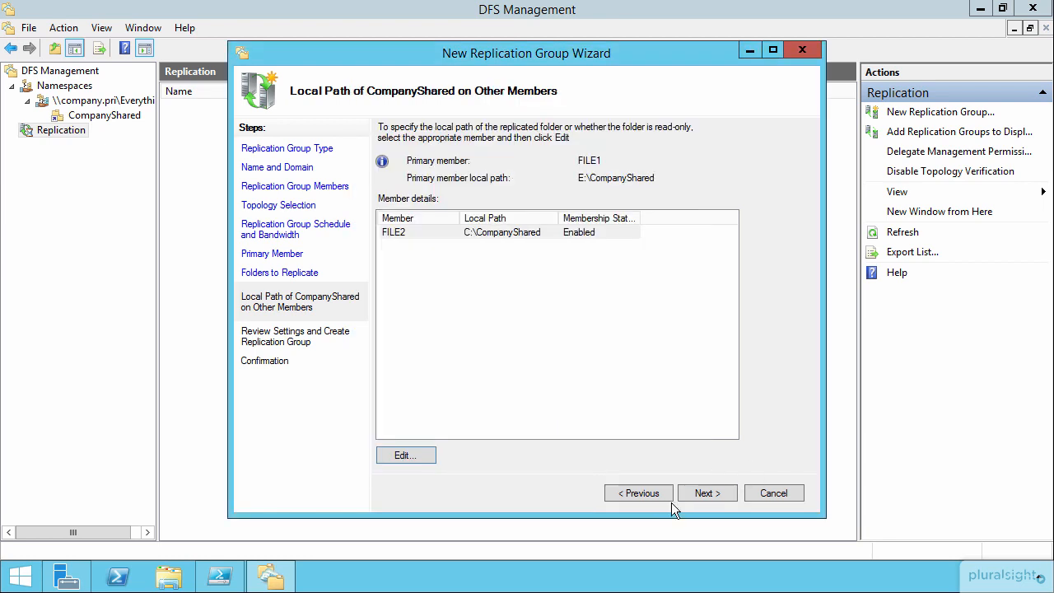
# Step: Create the replication group from the reviewed settings and acknowledge the replication delay notice
pyautogui.click(712, 492)
pyautogui.click(713, 490)
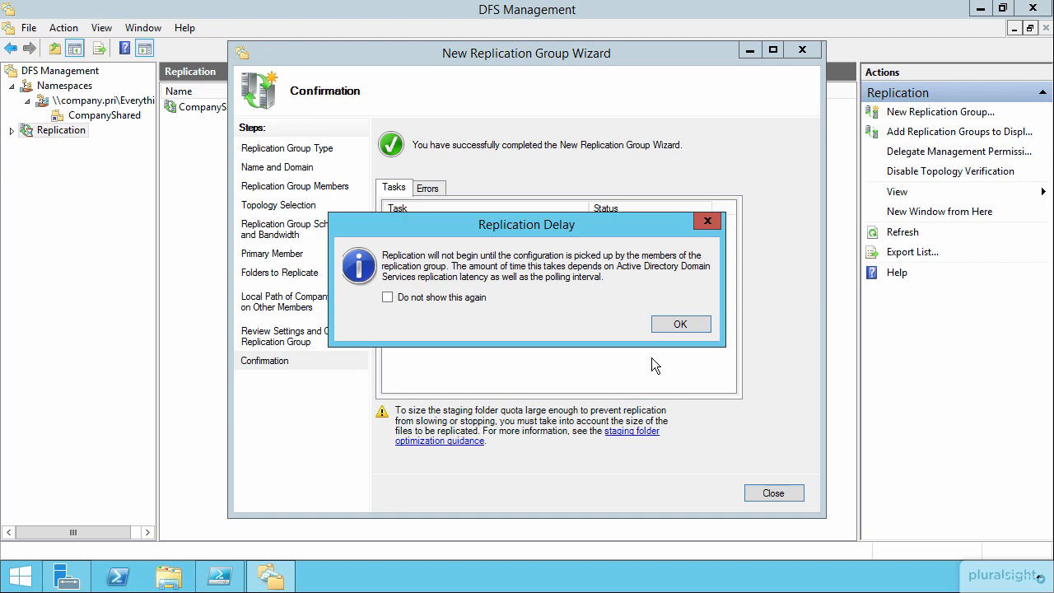
pyautogui.click(680, 324)
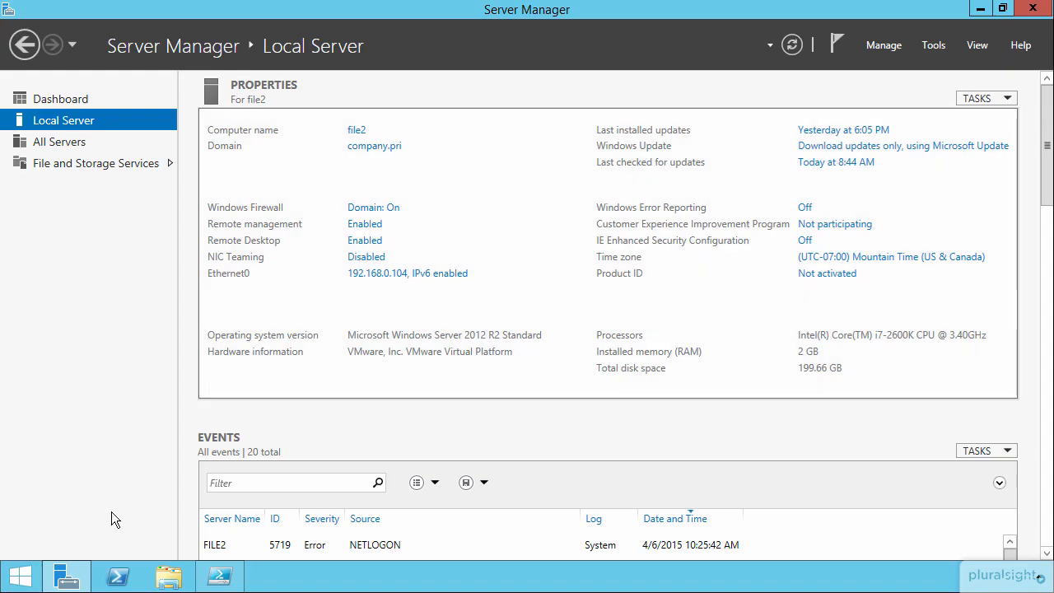
# Step: On server file2, switch to File Explorer and examine the replicated content in C:\CompanyShared\Articles\Virtual & Cloud Strategy Column
pyautogui.click(169, 577)
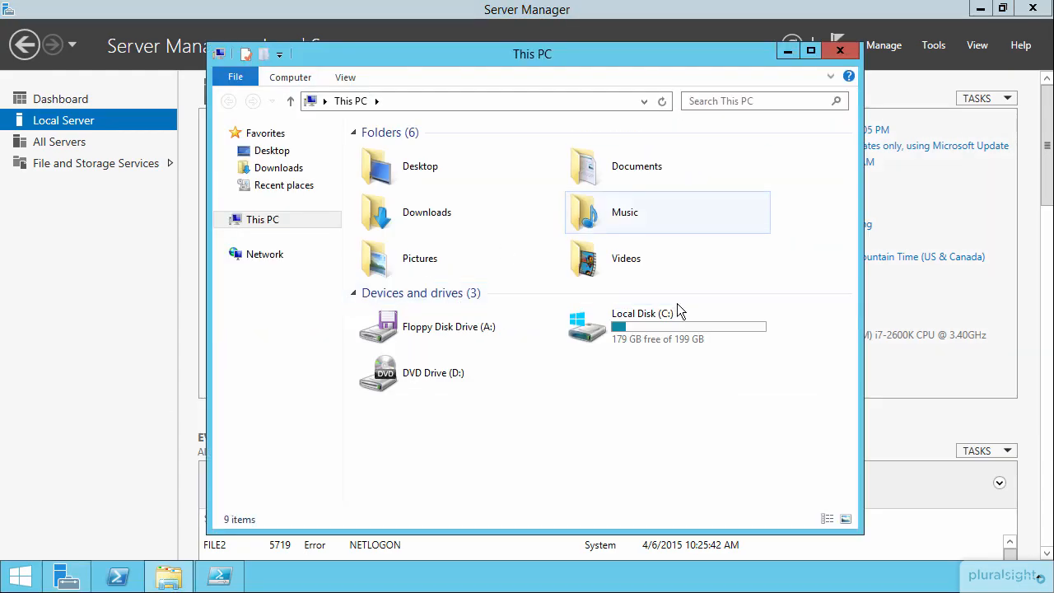
pyautogui.doubleClick(645, 330)
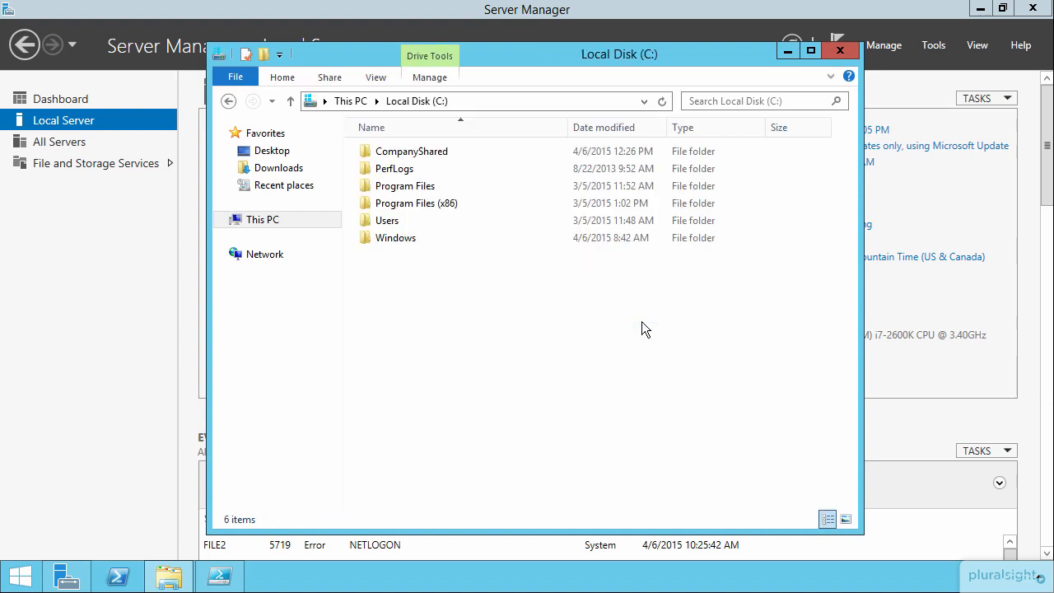
pyautogui.doubleClick(382, 156)
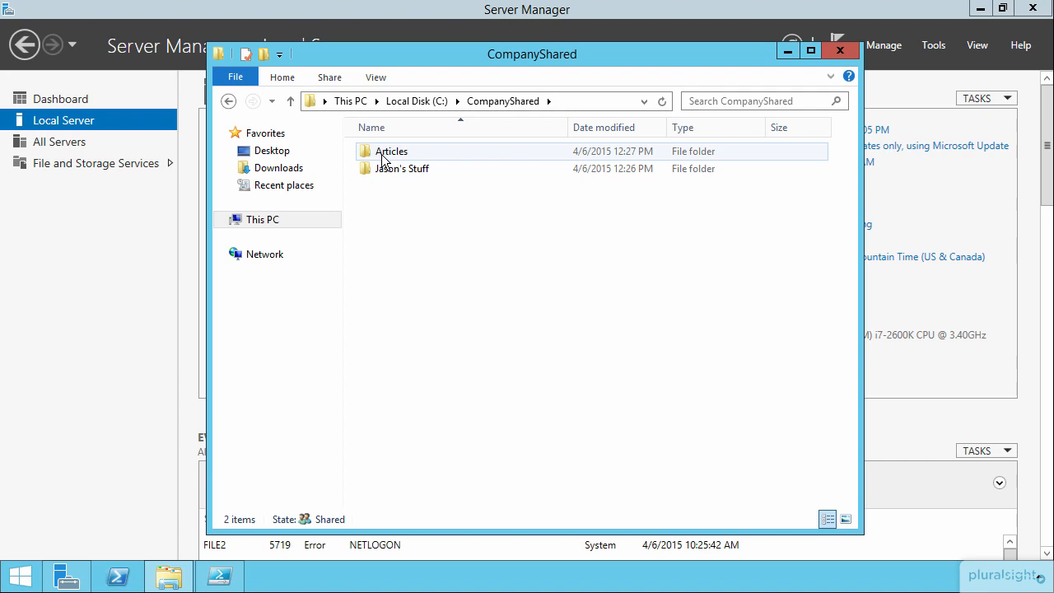
pyautogui.doubleClick(385, 155)
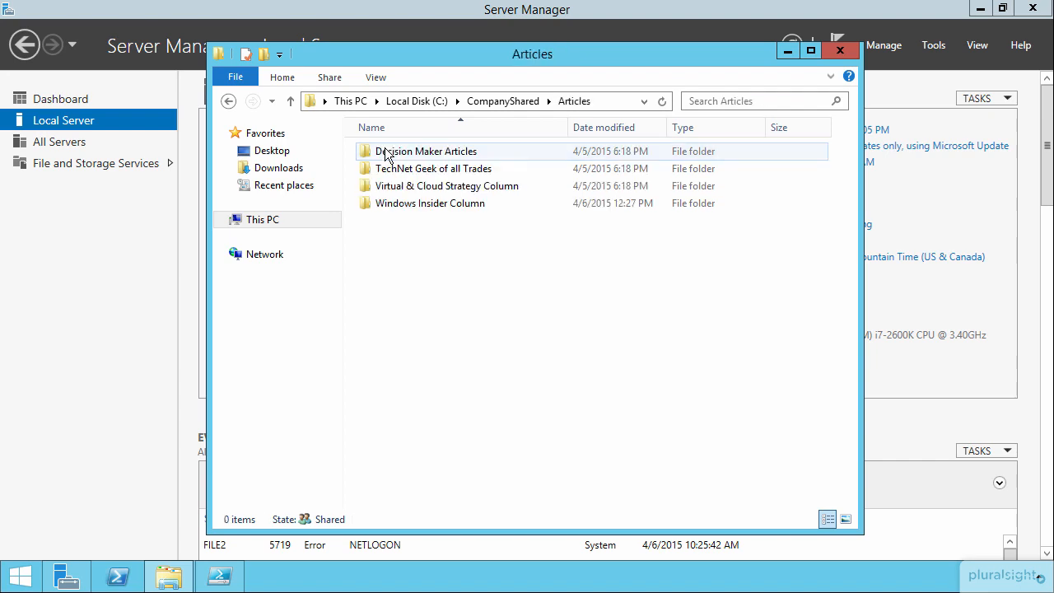
pyautogui.doubleClick(404, 187)
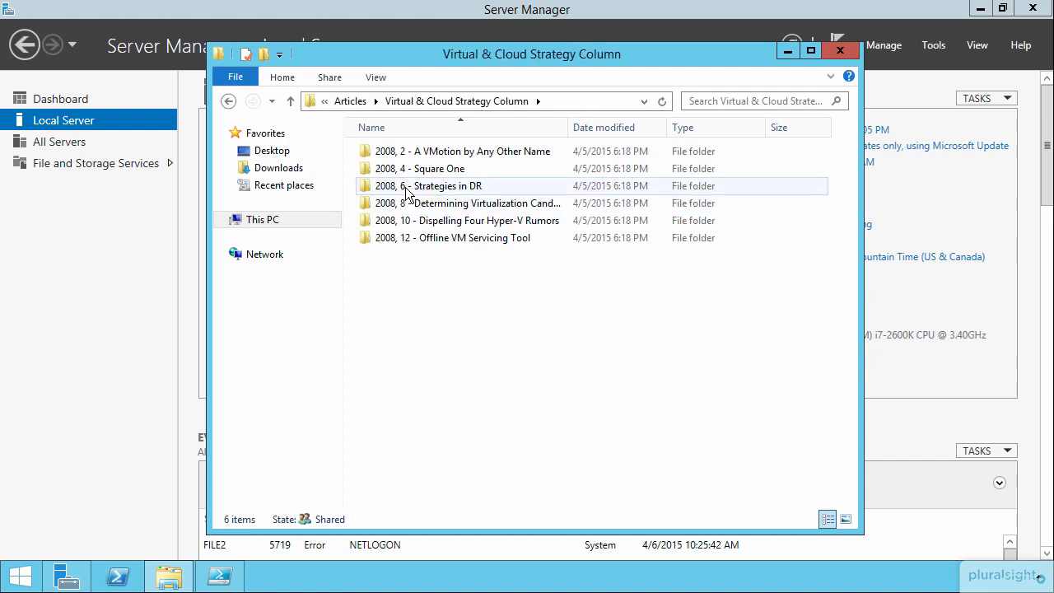